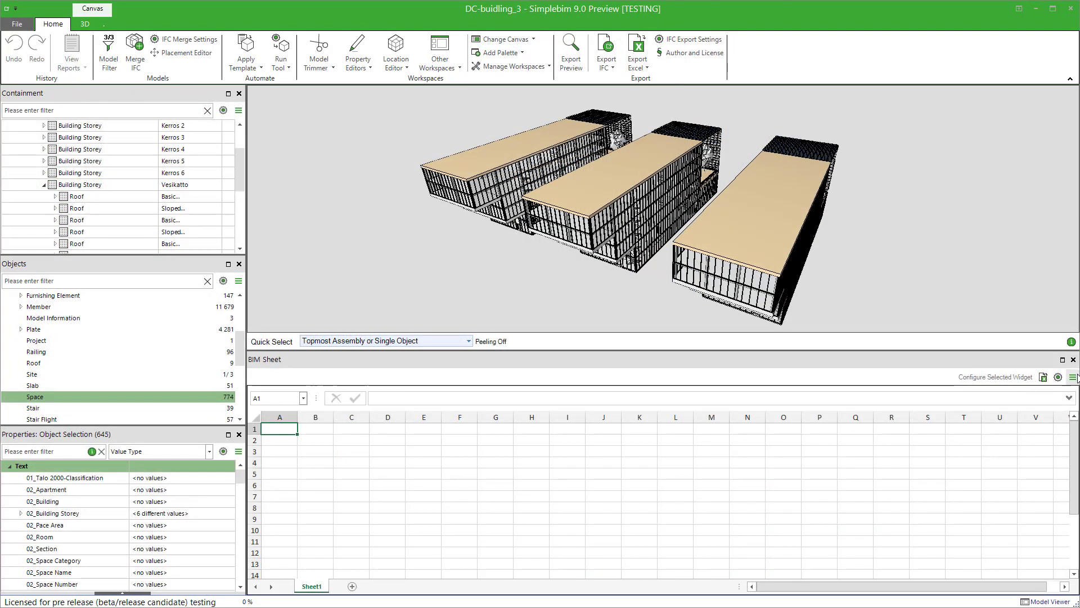
Load MyExistingCalculationBIMSheetForReuse.xlsx into the BIM sheet and inspect the Columns table at cell F20.
click(1073, 377)
click(990, 392)
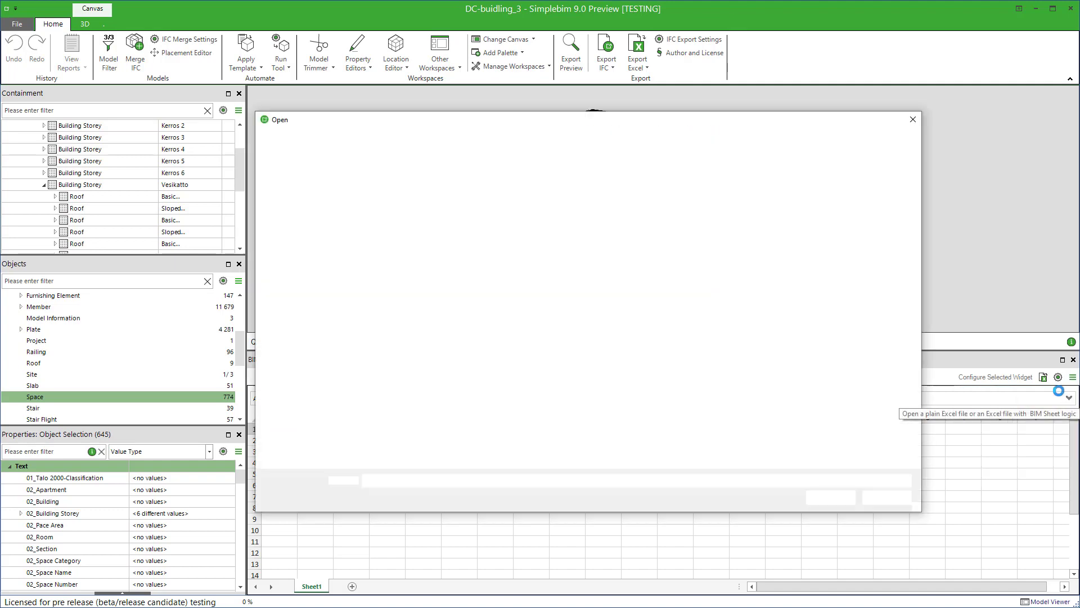
click(414, 205)
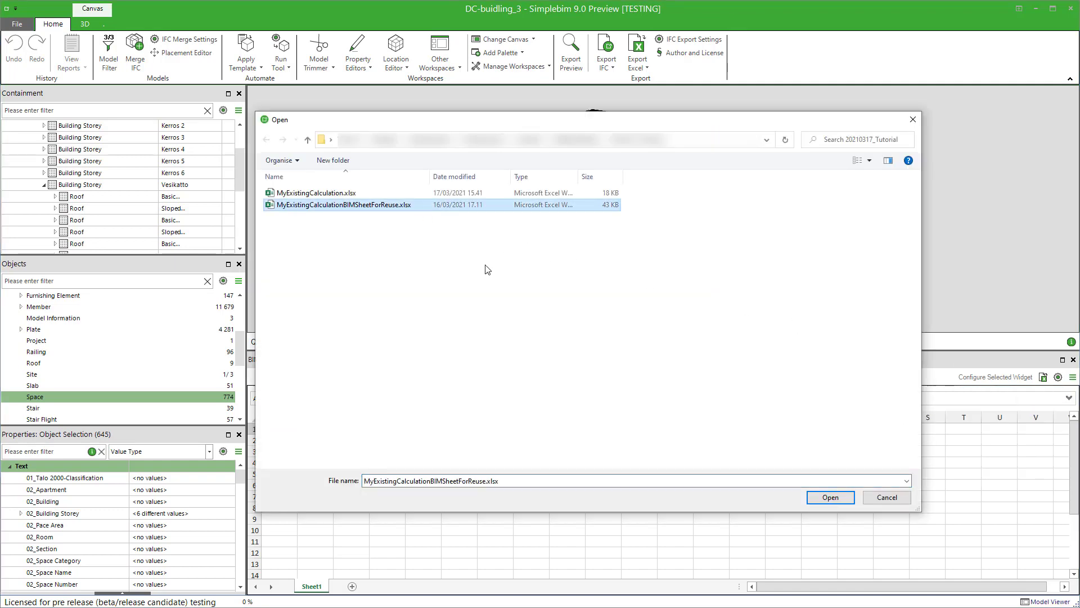
click(831, 498)
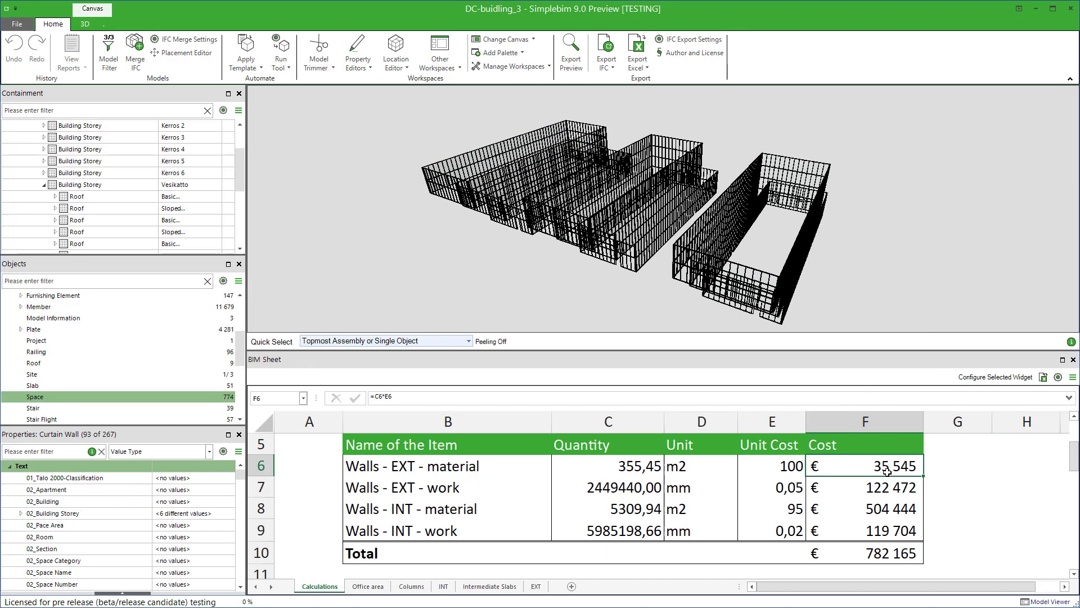
drag(1074, 467, 1075, 514)
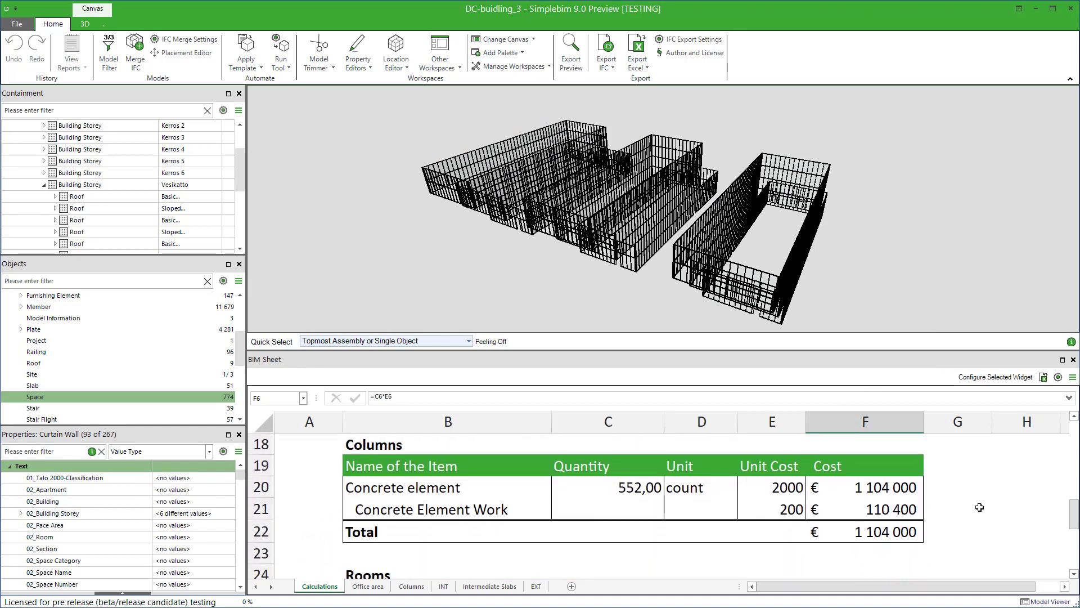
click(870, 487)
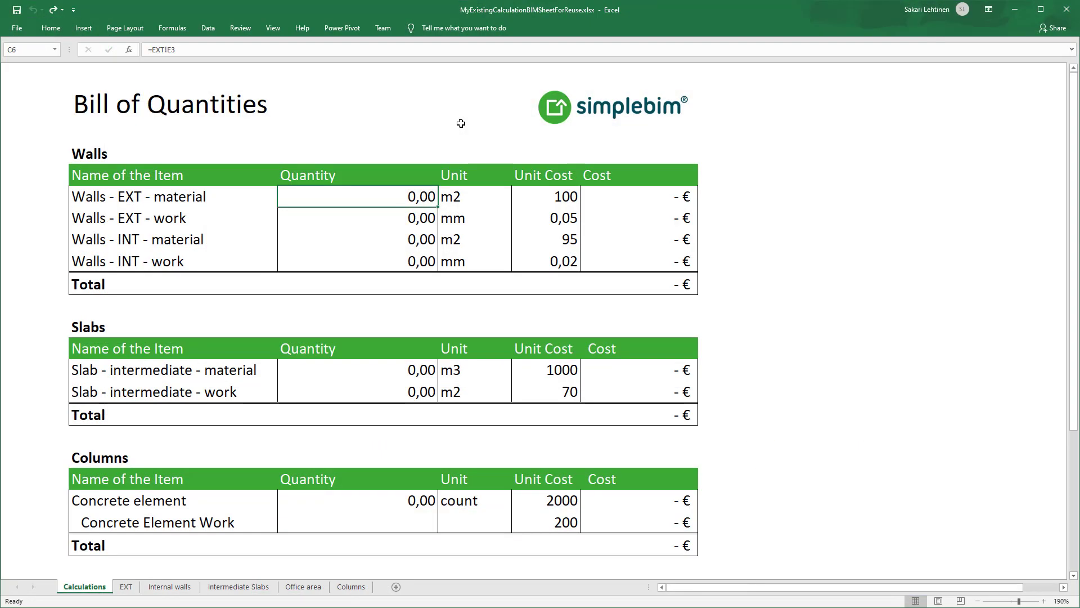
click(622, 198)
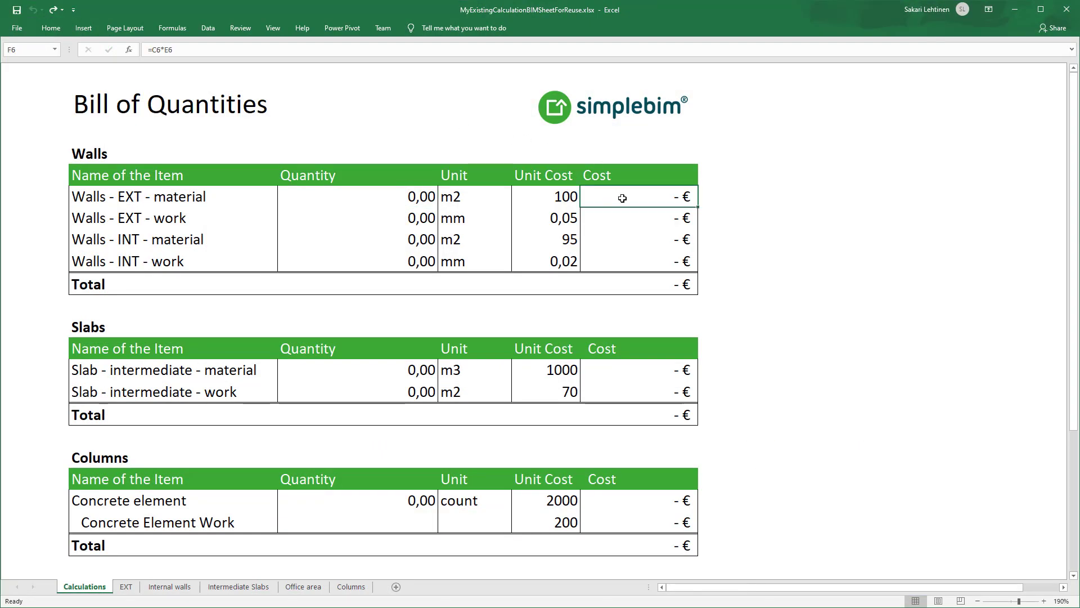
key(F2)
key(Escape)
click(131, 588)
click(106, 92)
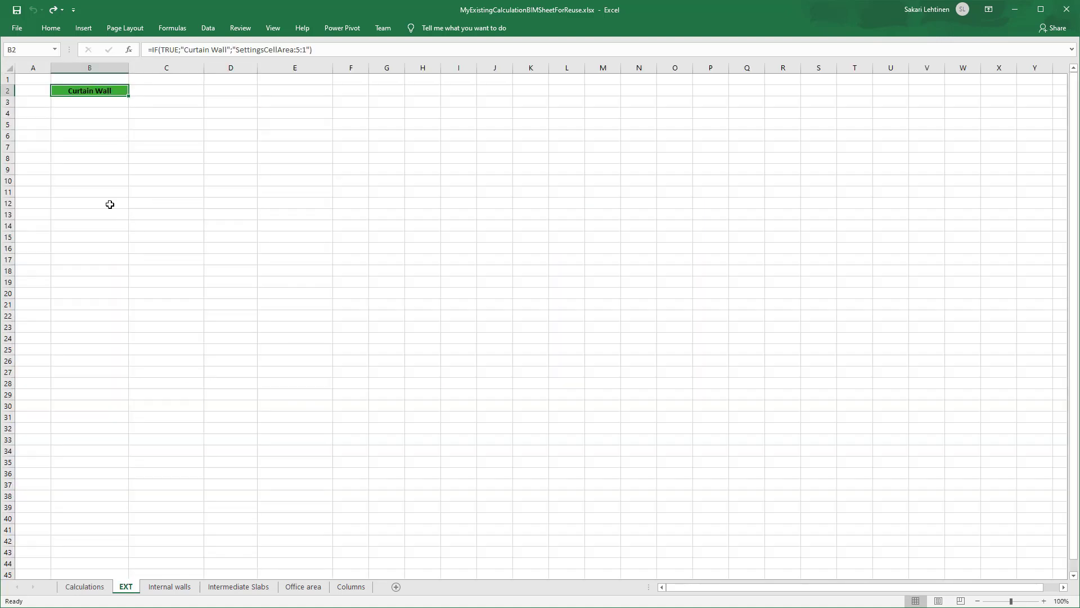
click(96, 586)
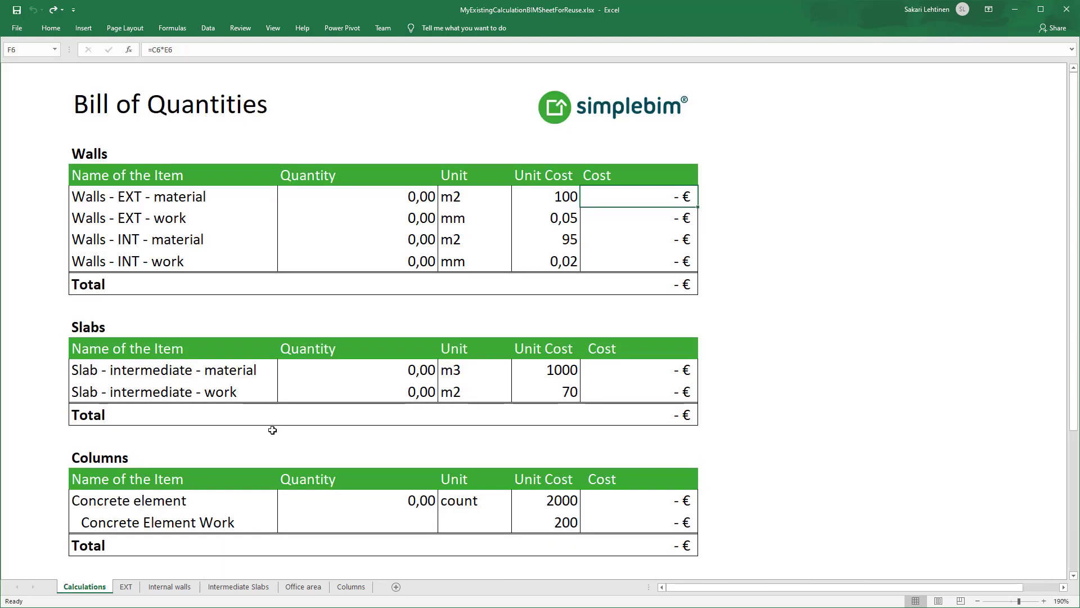
click(403, 201)
text(=EXT!E3)
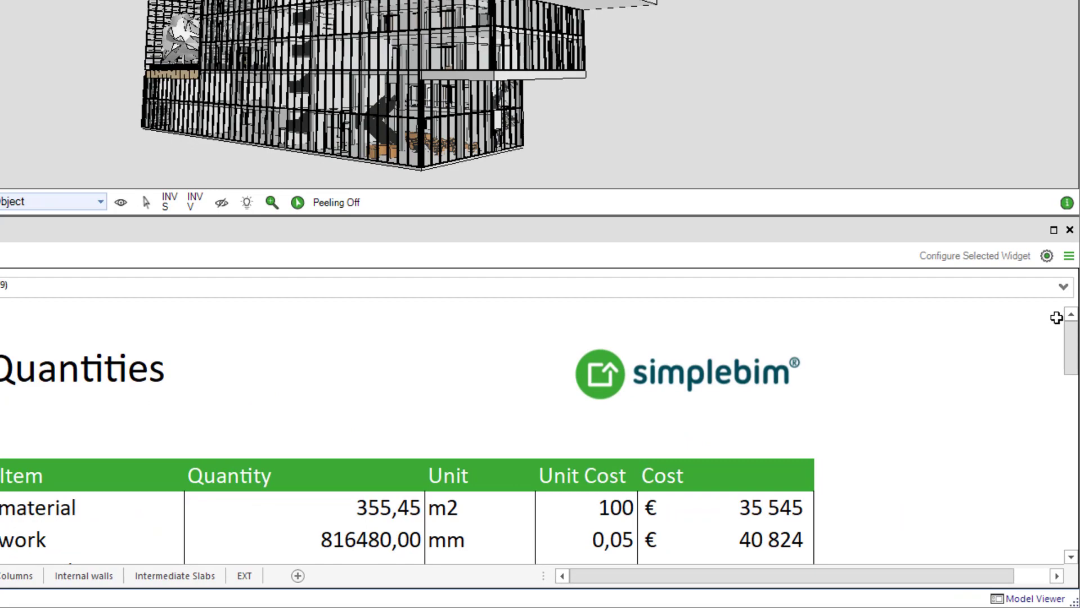
Export the Bimsheet to an Excel file named ReuseBimsheet.
click(1069, 256)
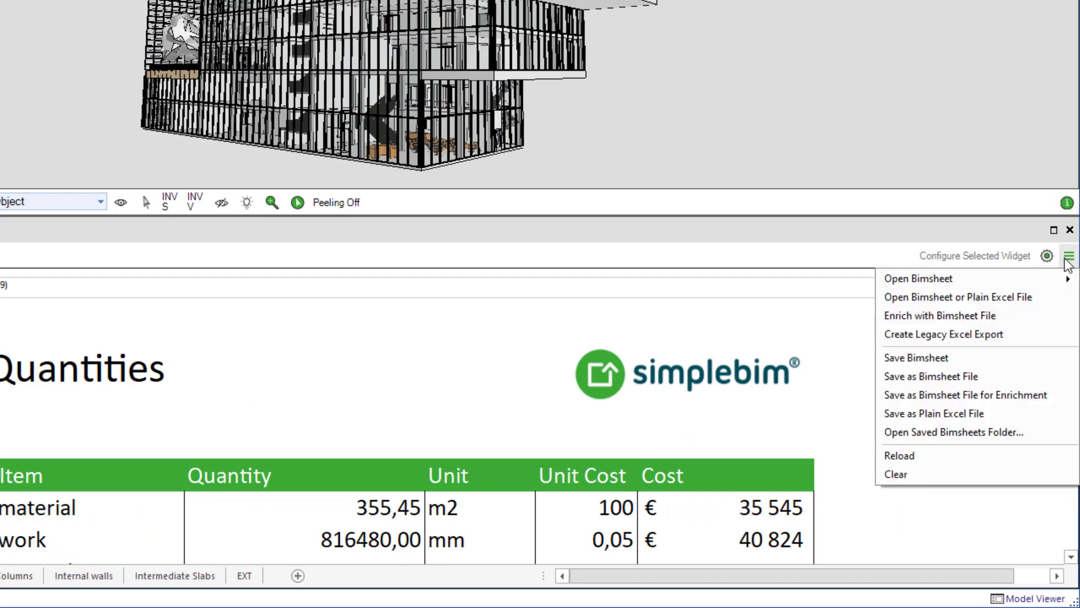
click(1011, 387)
text(ReuseBimsheet)
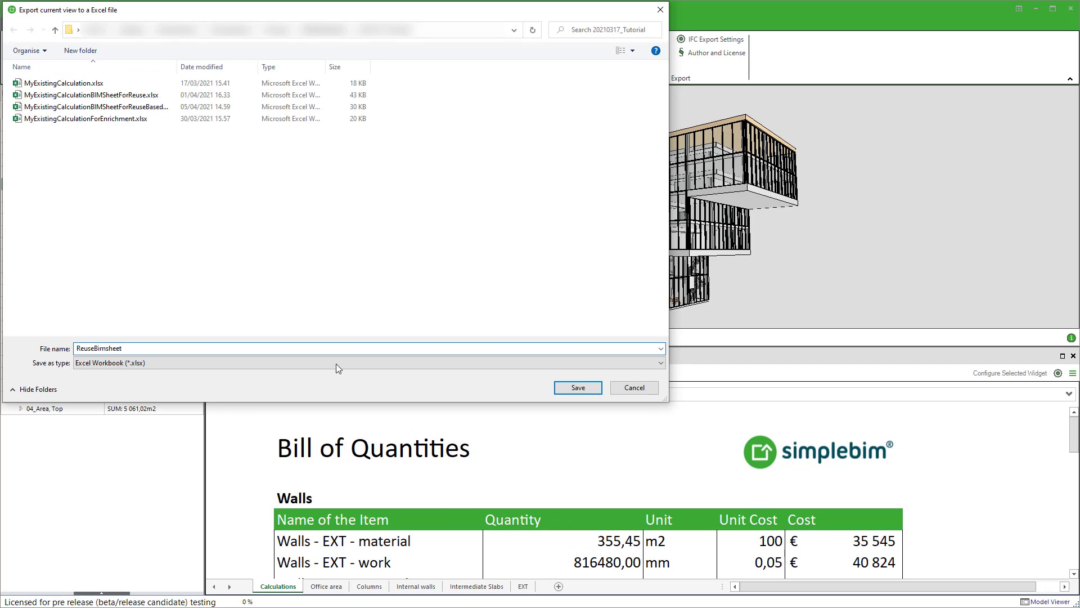
click(589, 387)
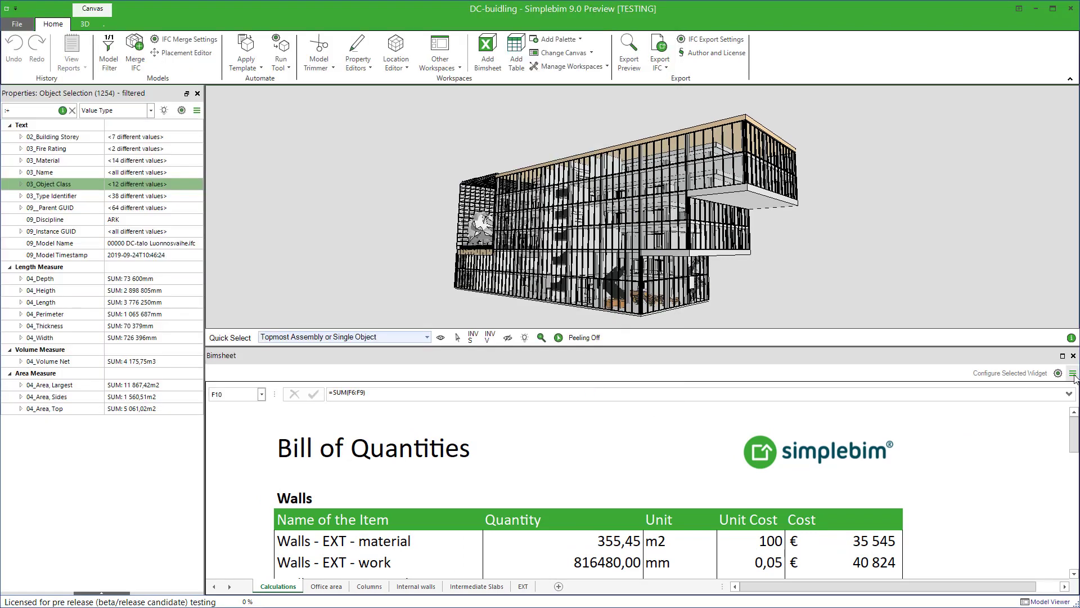
Reopen ReuseBimsheet.xlsx as the Bimsheet file.
click(1073, 374)
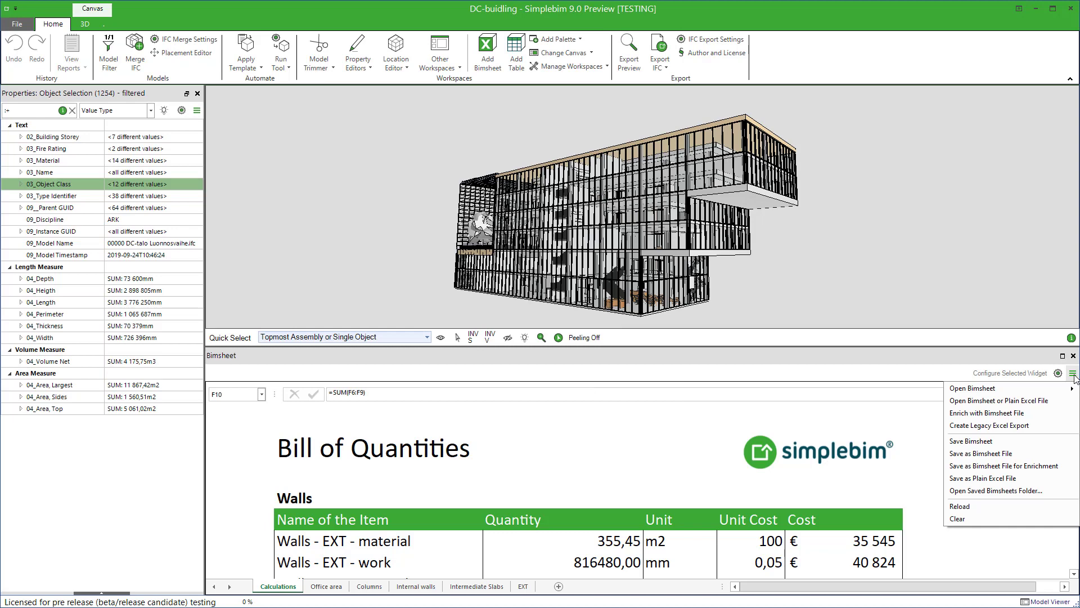
click(1046, 400)
click(62, 132)
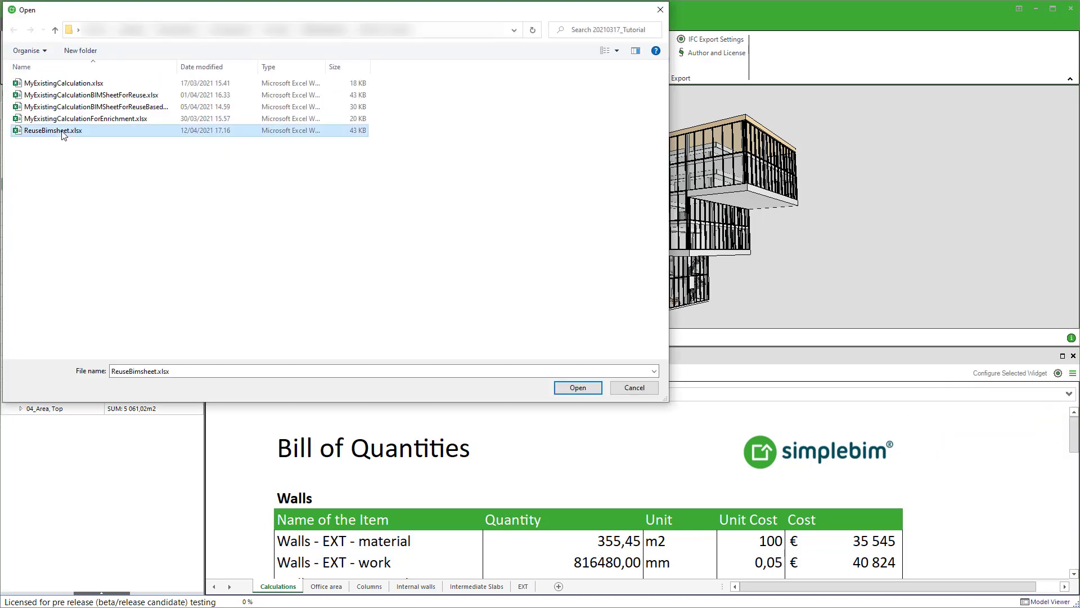
click(588, 388)
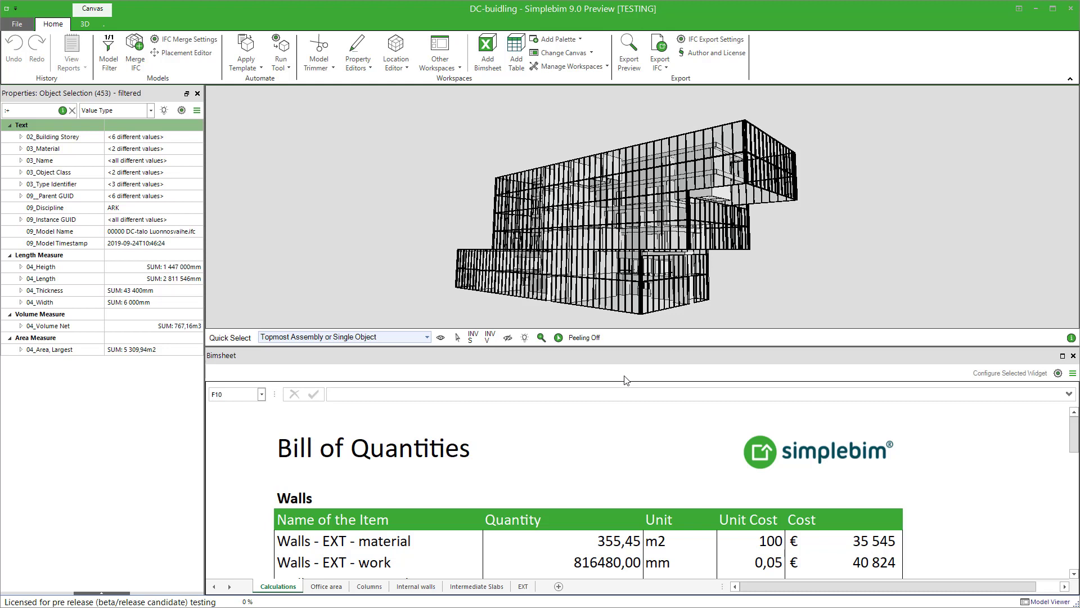
Set up Save Bimsheet with a new folder named Company B, keeping the name My Bimsheet.
click(1073, 373)
mouse_move(1039, 389)
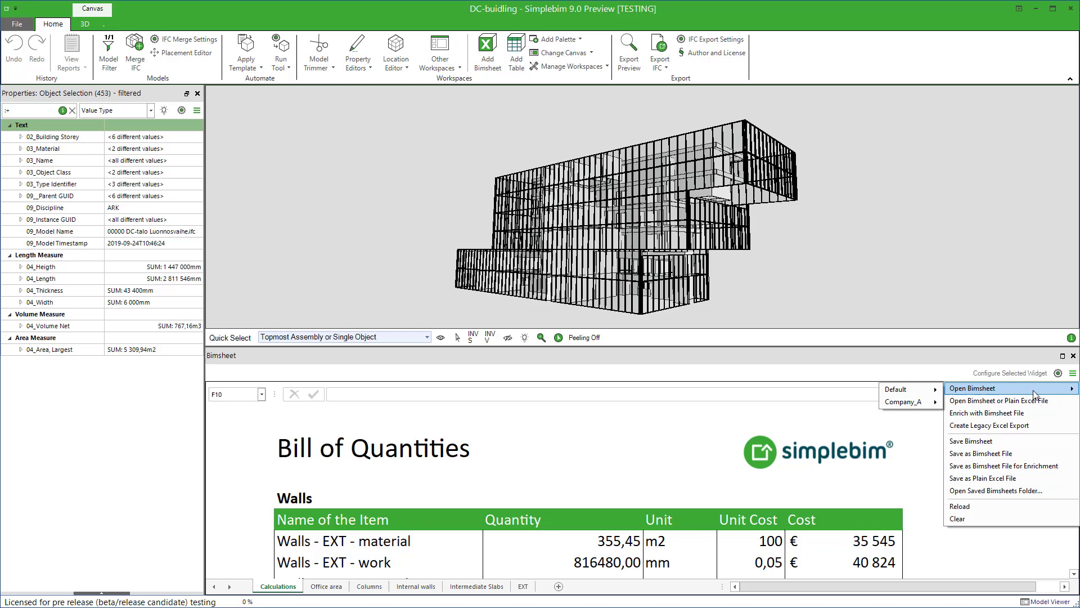
mouse_move(919, 402)
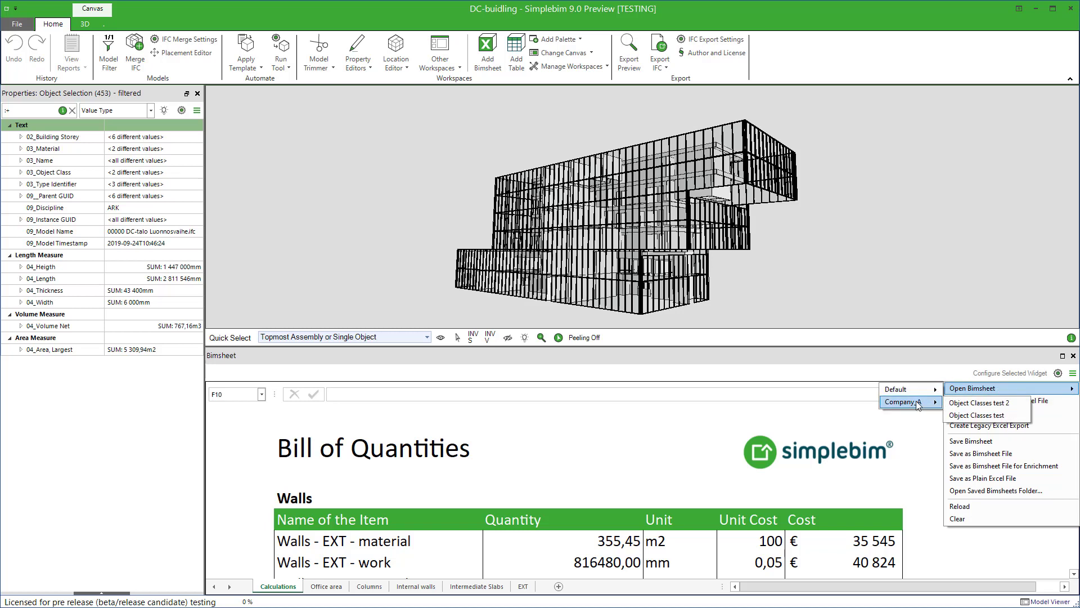
click(1004, 441)
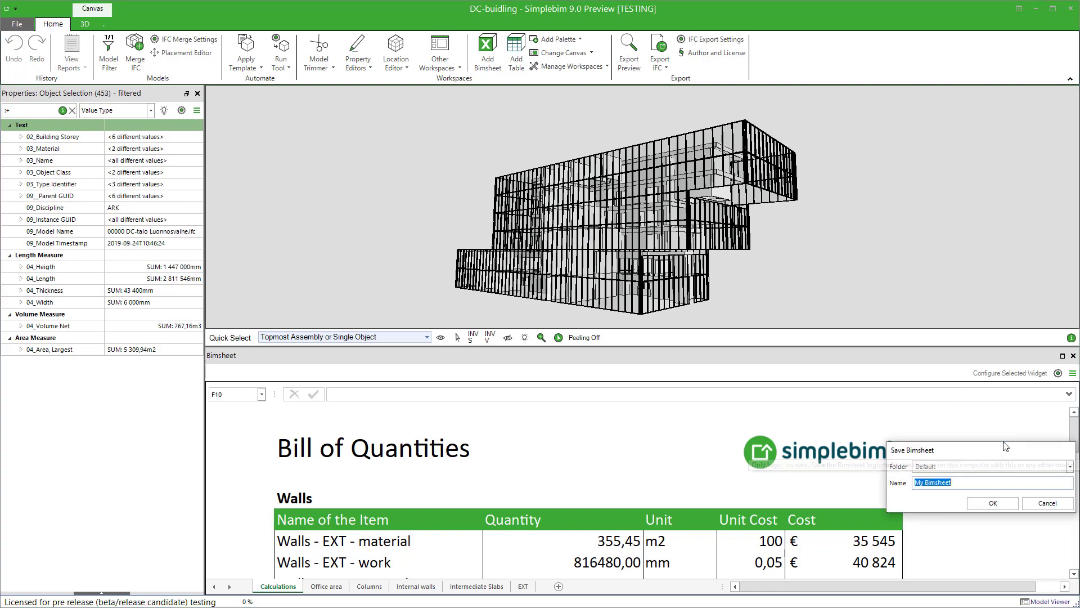
drag(994, 456, 638, 392)
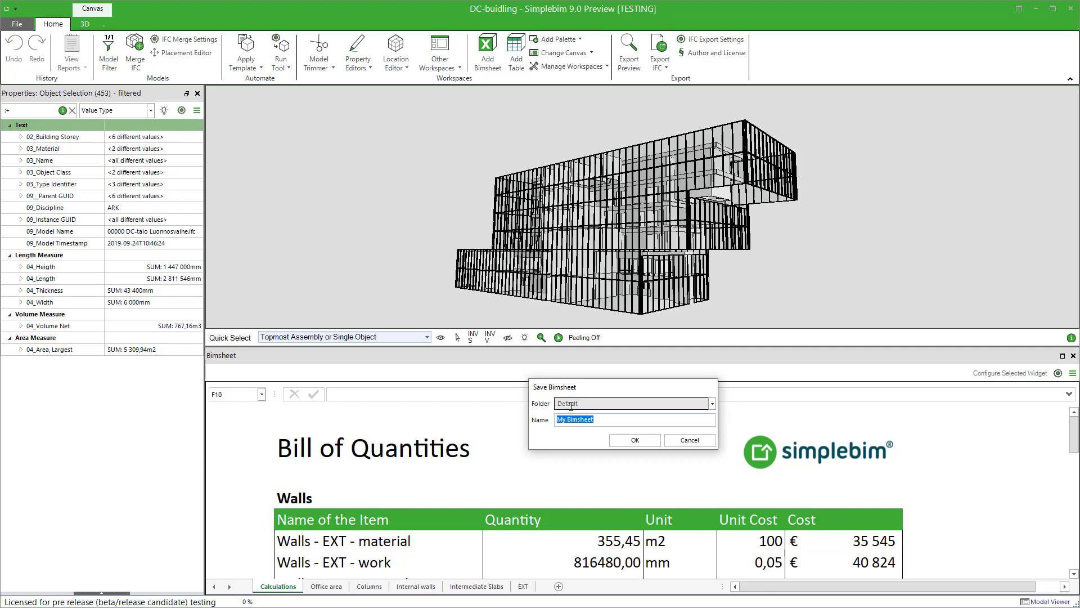
click(602, 404)
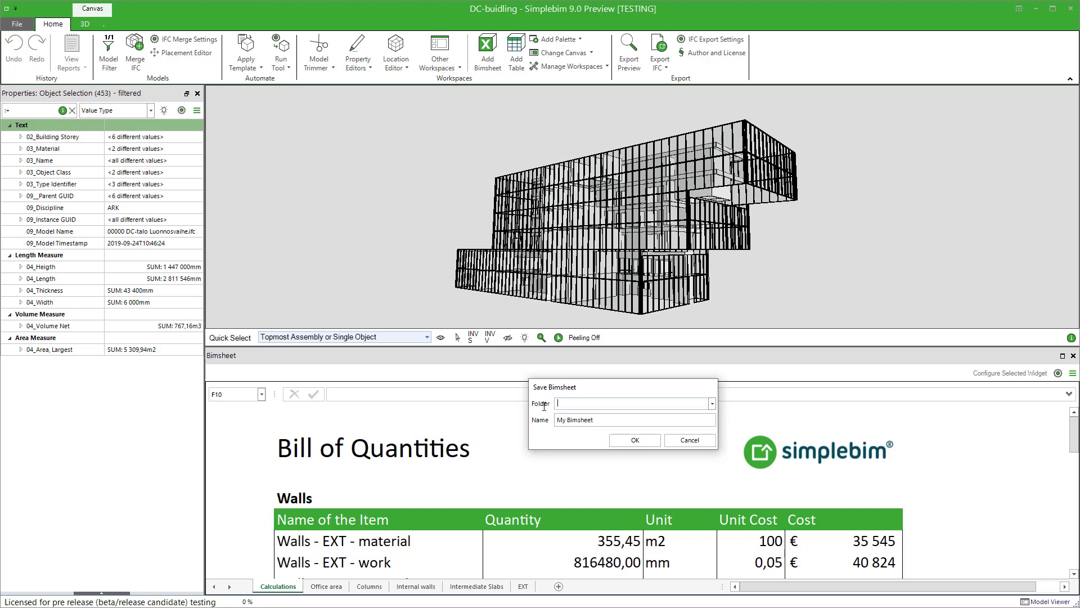
text(Company B)
Confirm saving My Bimsheet to Company B, then verify Company B in the folder list and cancel.
click(636, 441)
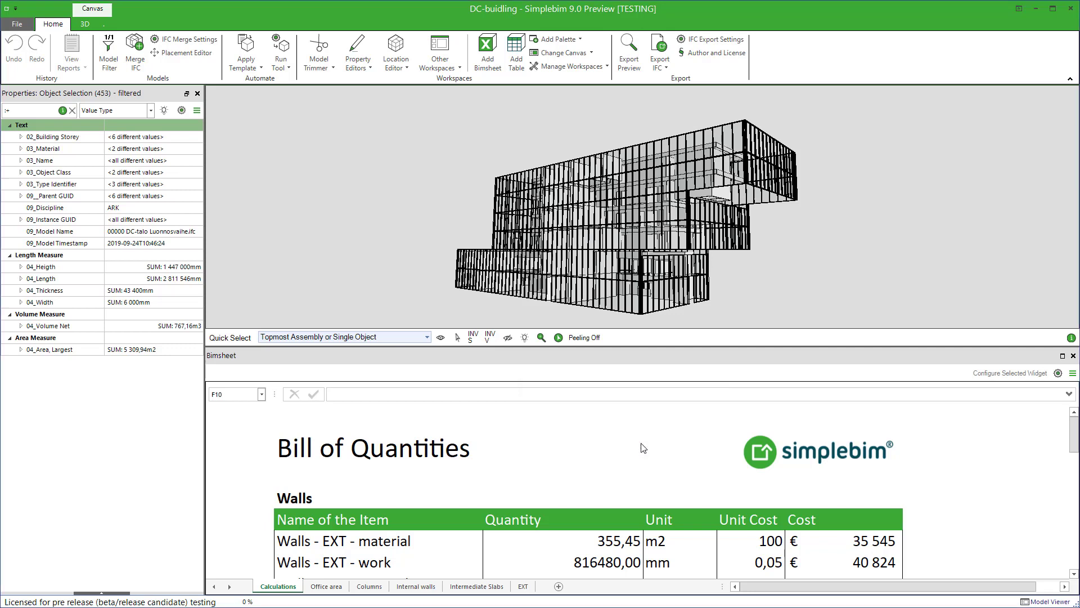
click(1073, 374)
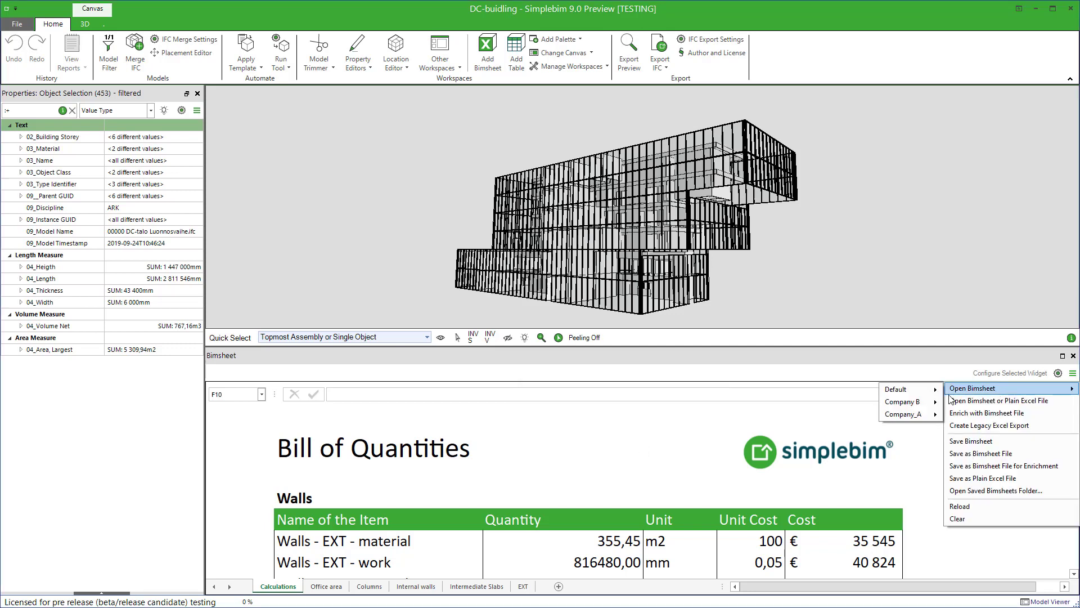
mouse_move(899, 405)
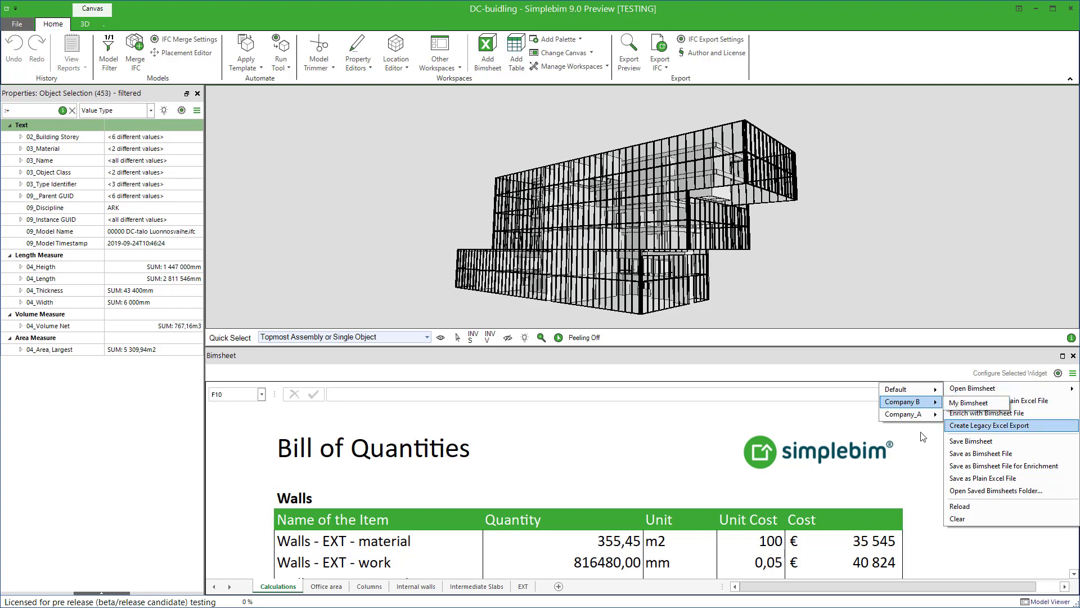
click(1007, 441)
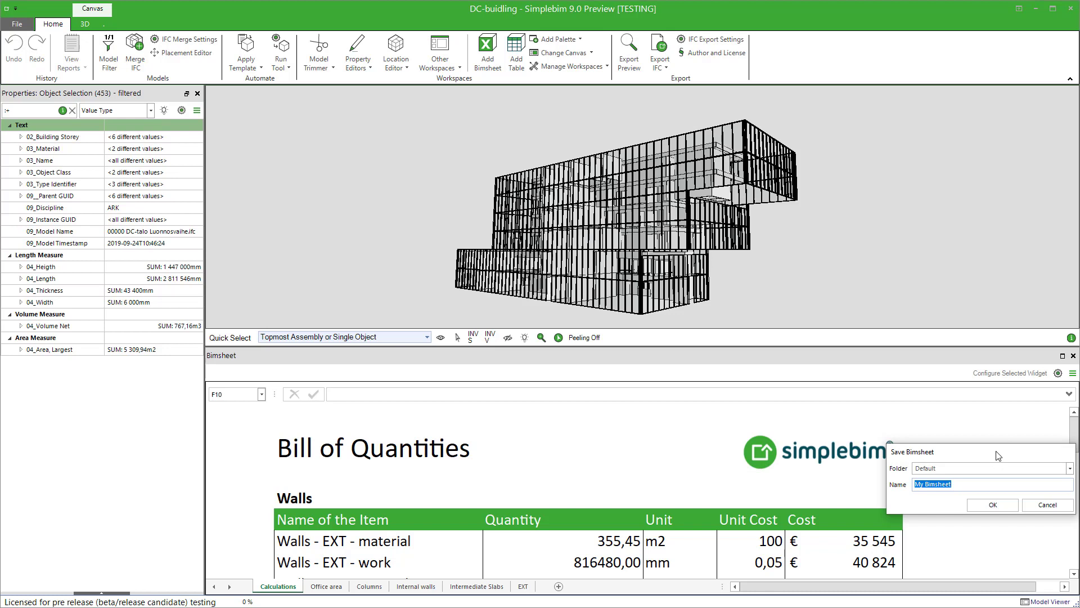
click(665, 428)
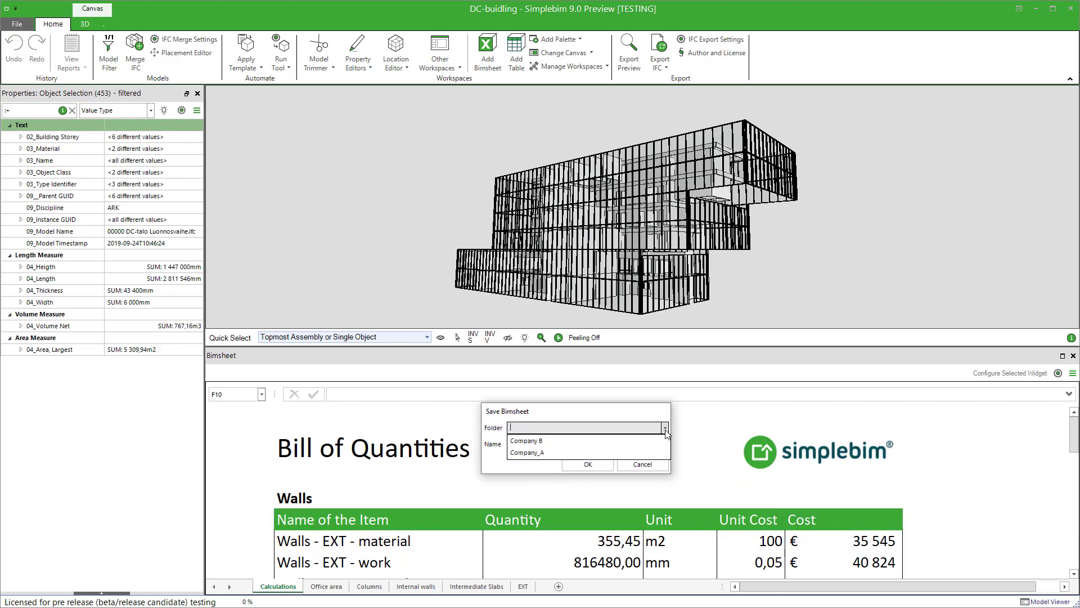
click(631, 427)
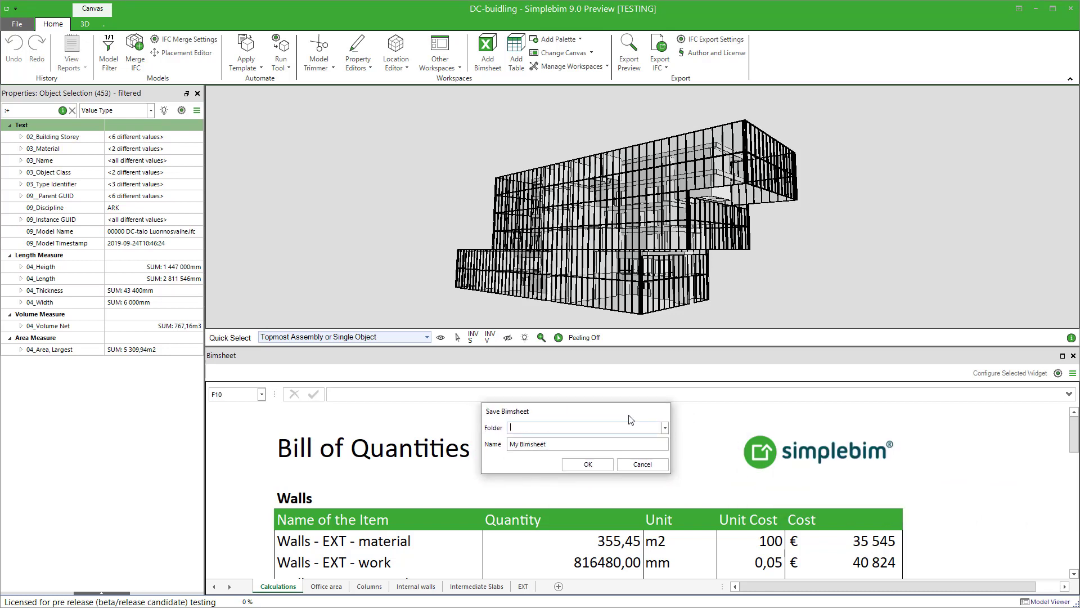
click(653, 463)
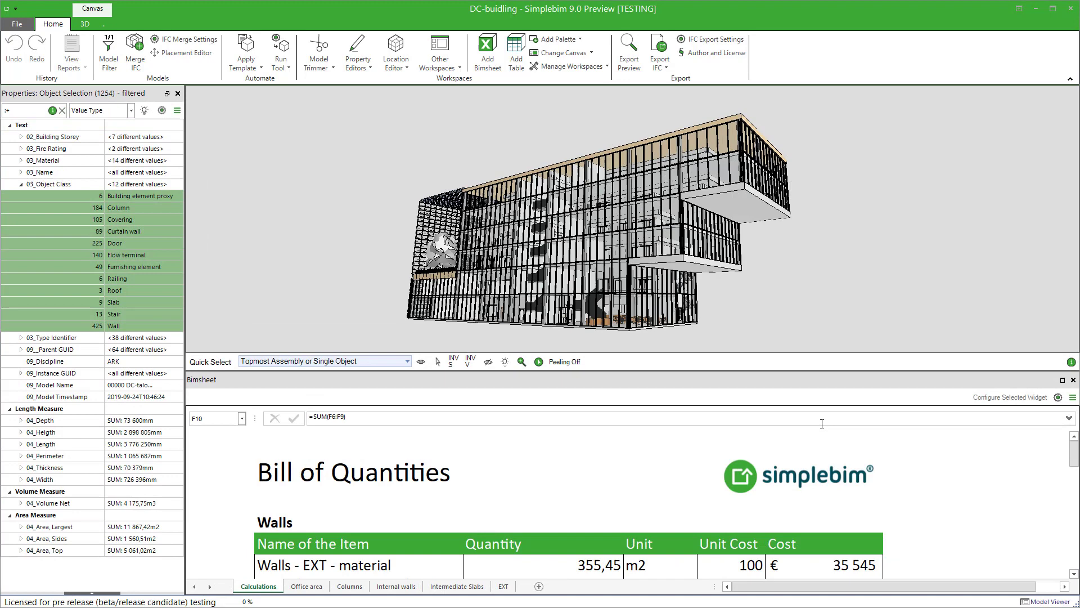
click(1073, 398)
click(1044, 515)
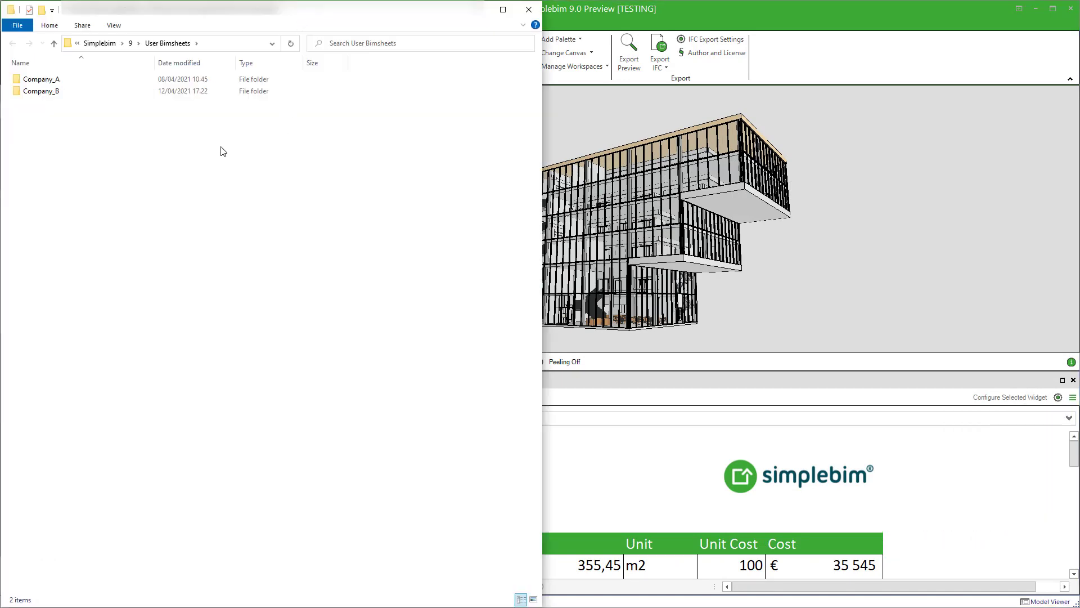
double_click(66, 91)
click(66, 83)
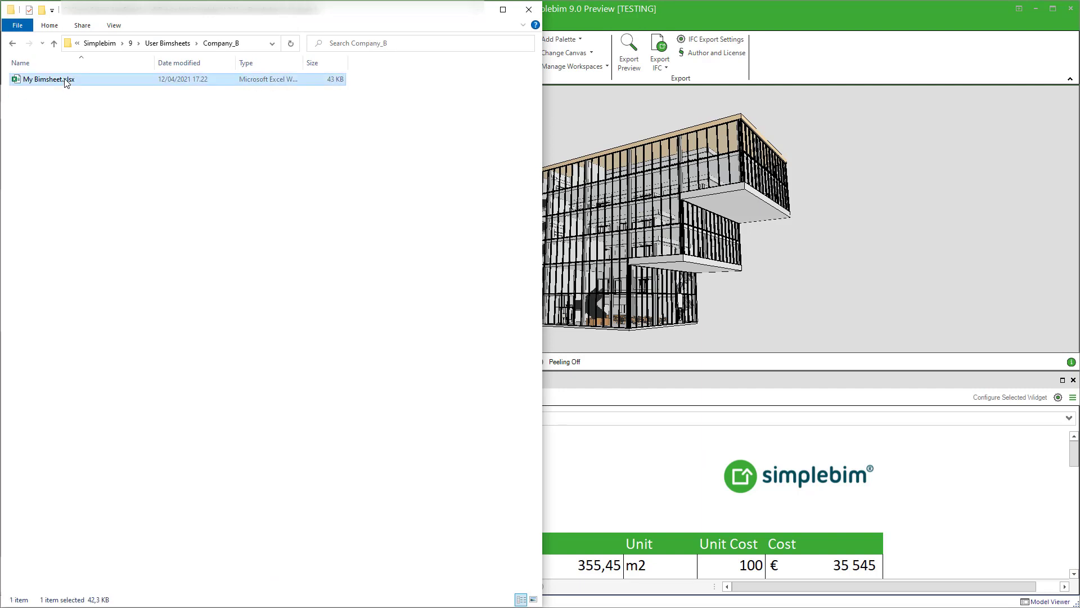
right_click(67, 82)
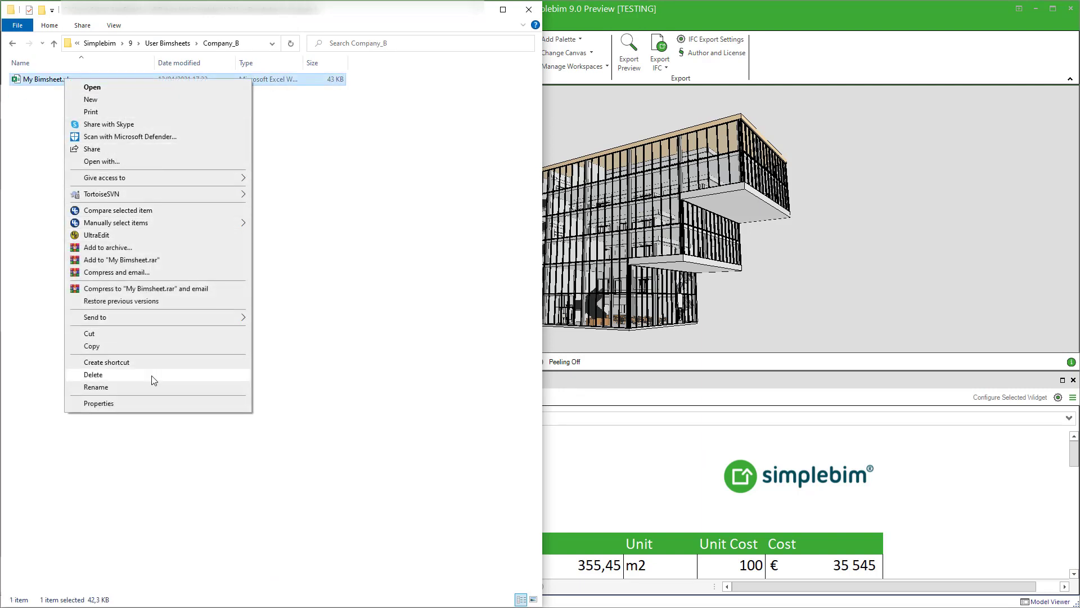
click(307, 344)
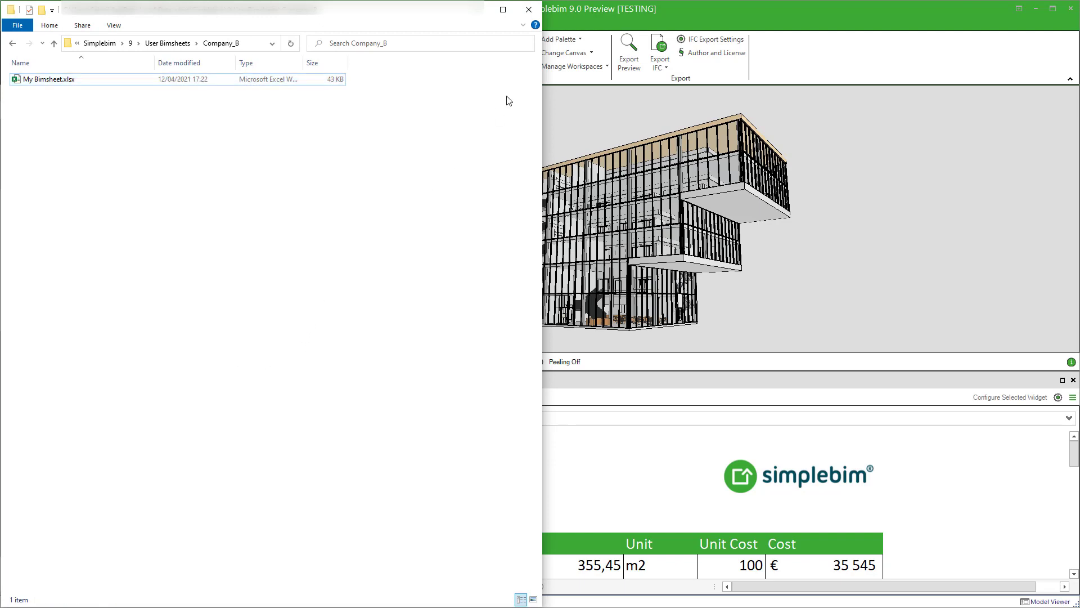
click(529, 10)
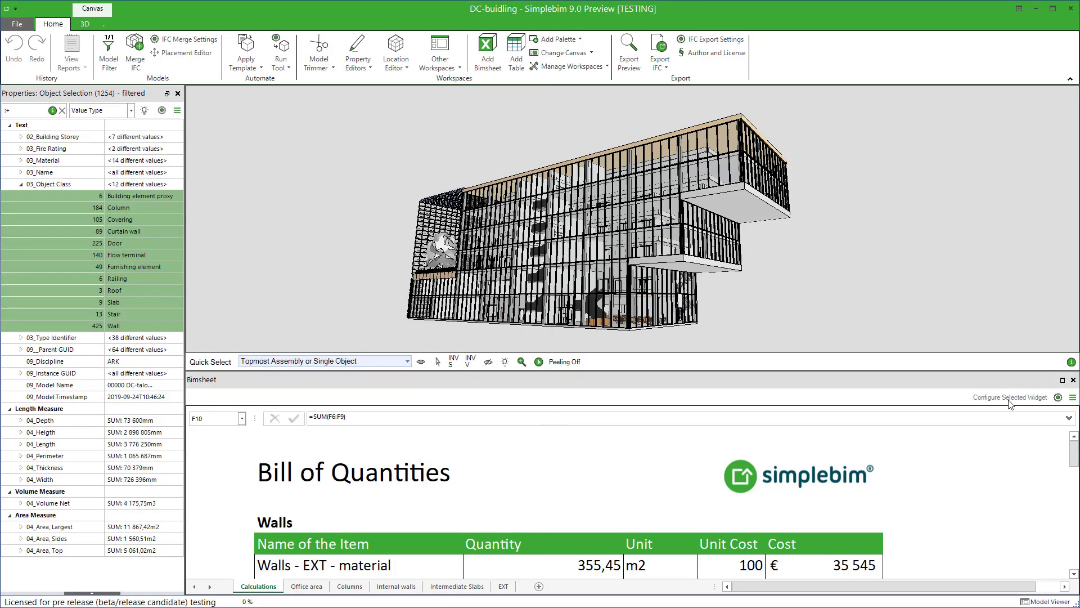
Open the saved Bimsheets folder and browse Company_B to check My Bimsheet.xlsx.
click(1073, 398)
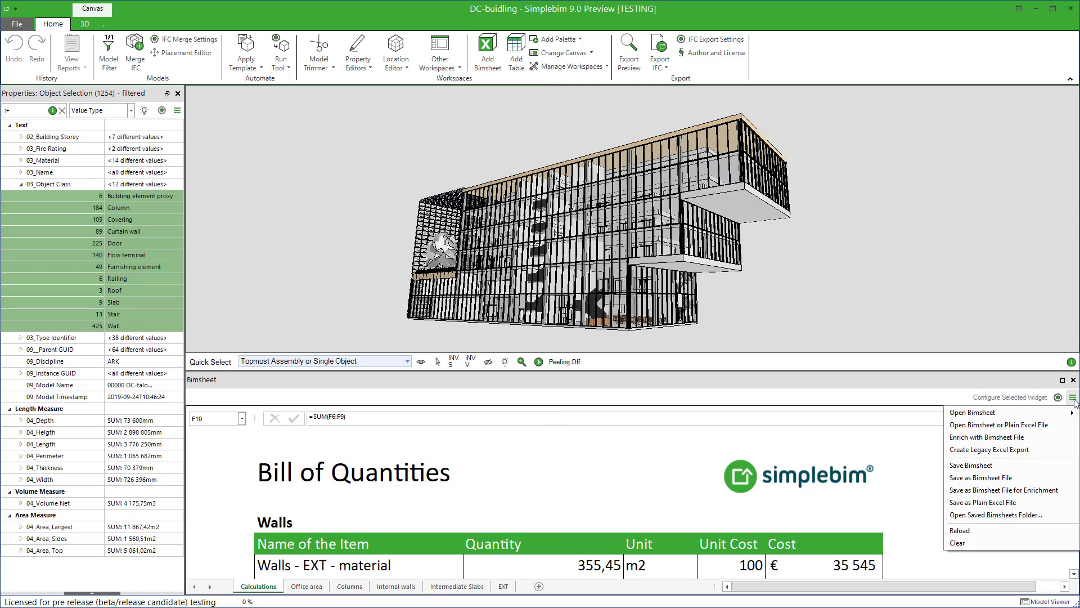
click(1044, 516)
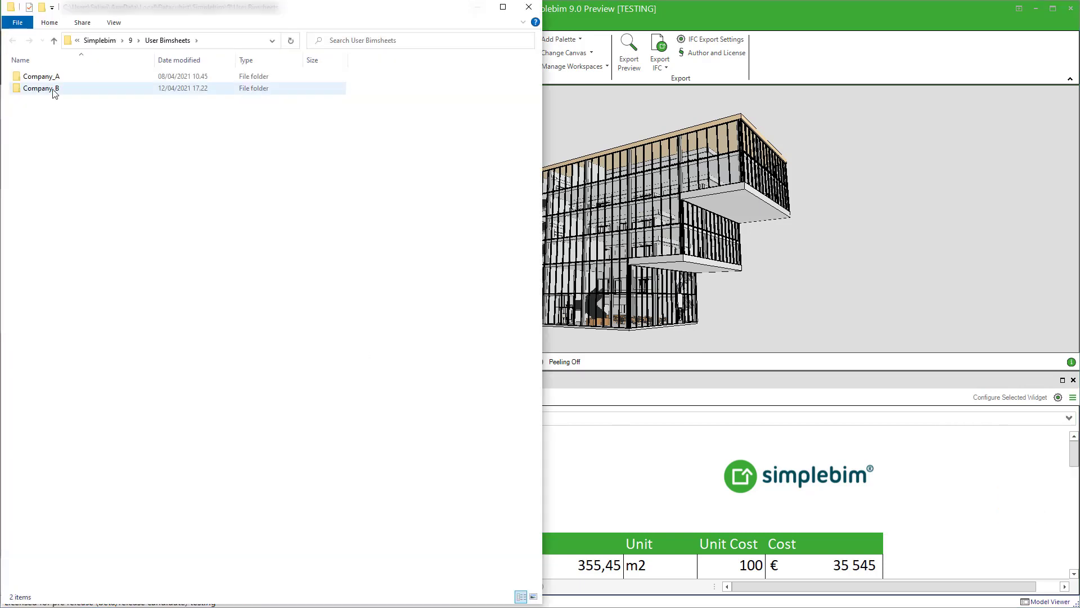
double_click(54, 90)
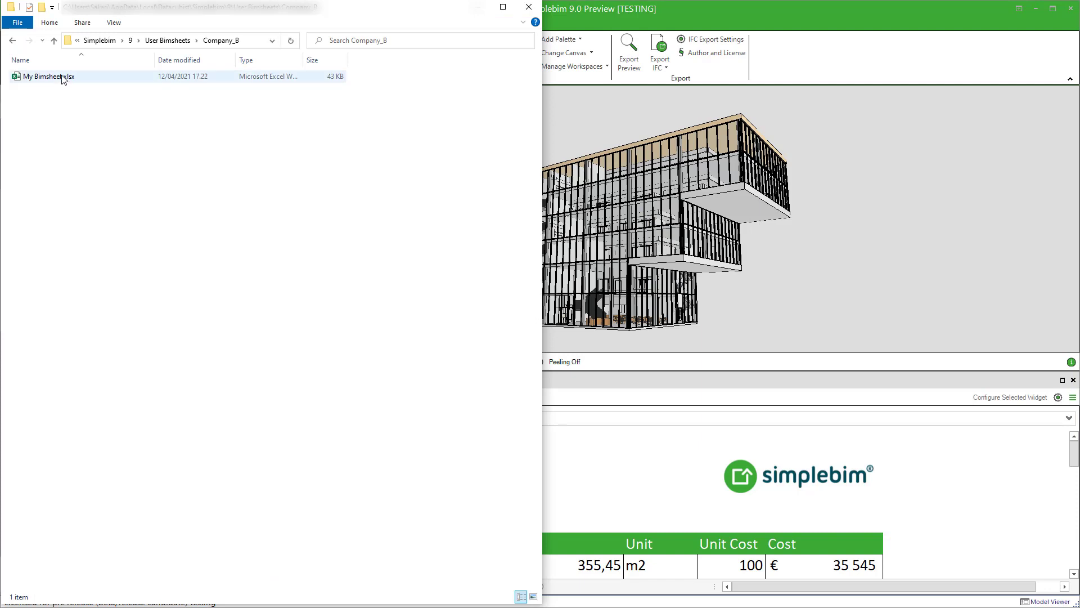
right_click(63, 76)
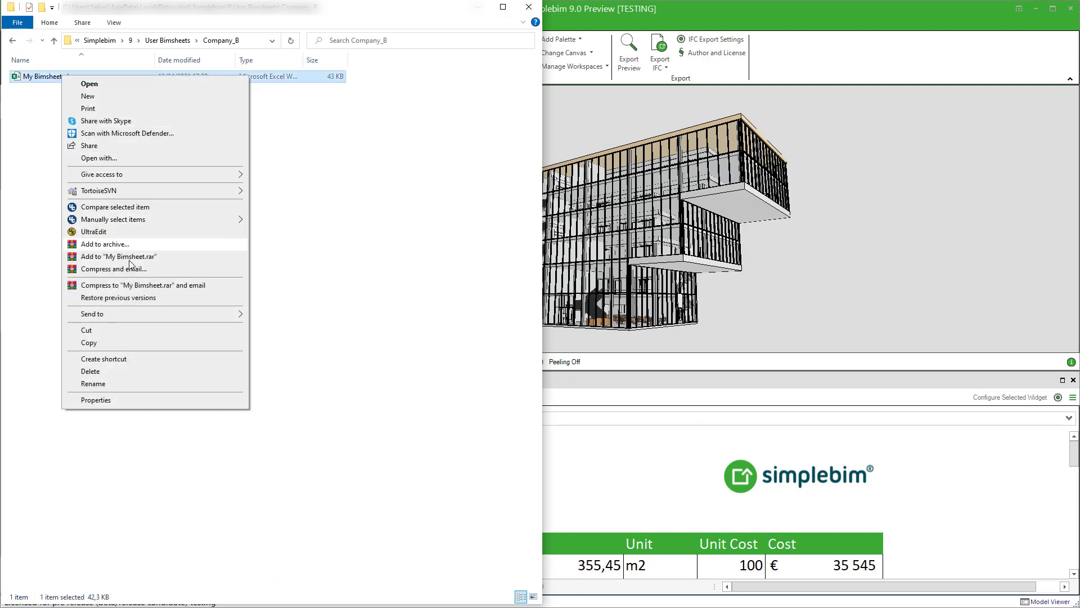
mouse_move(169, 314)
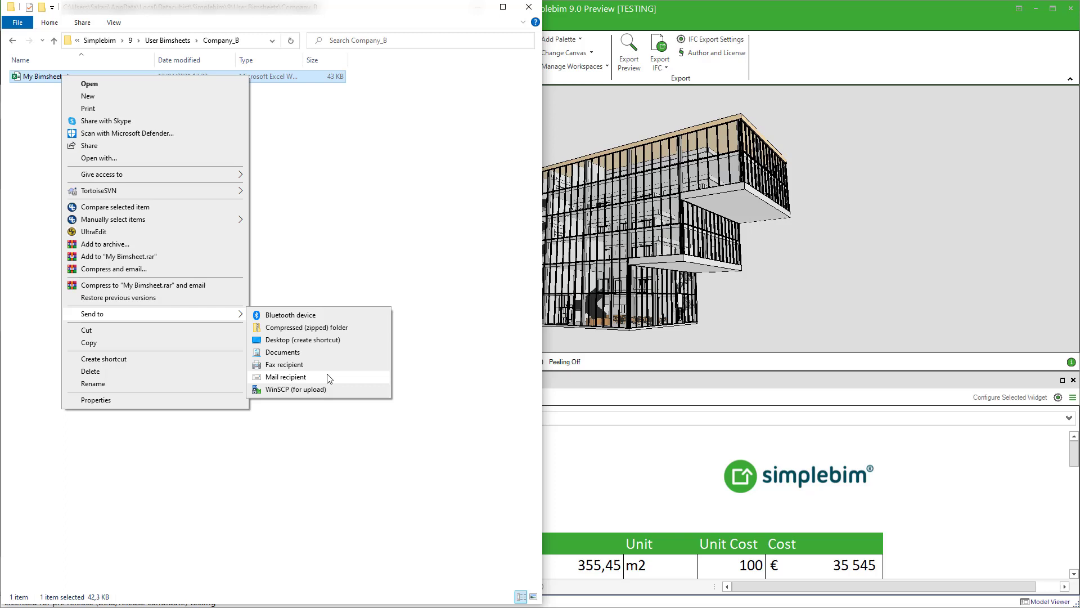
click(277, 187)
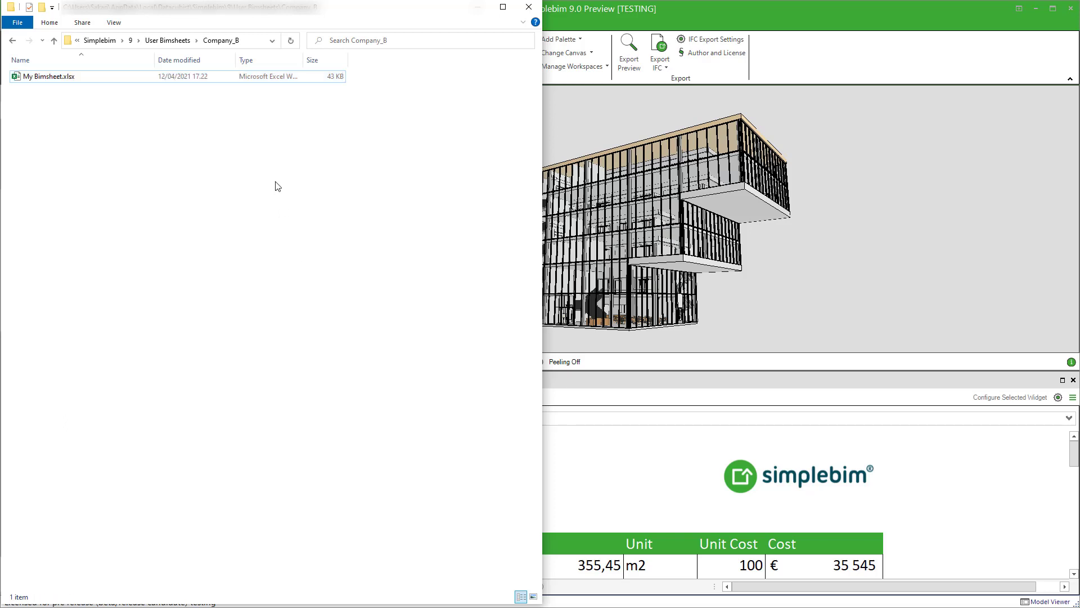
Move BuildingStoreys.xlsx and Wall Type Identifiers.xlsx from SharedBimsheets into User Bimsheets.
click(169, 41)
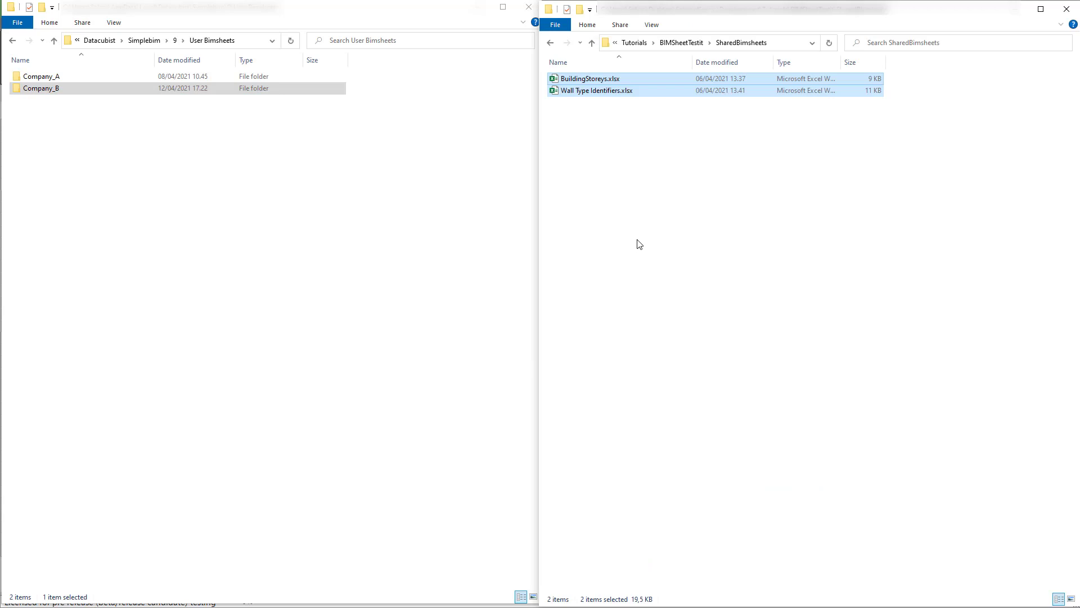
drag(626, 80, 133, 174)
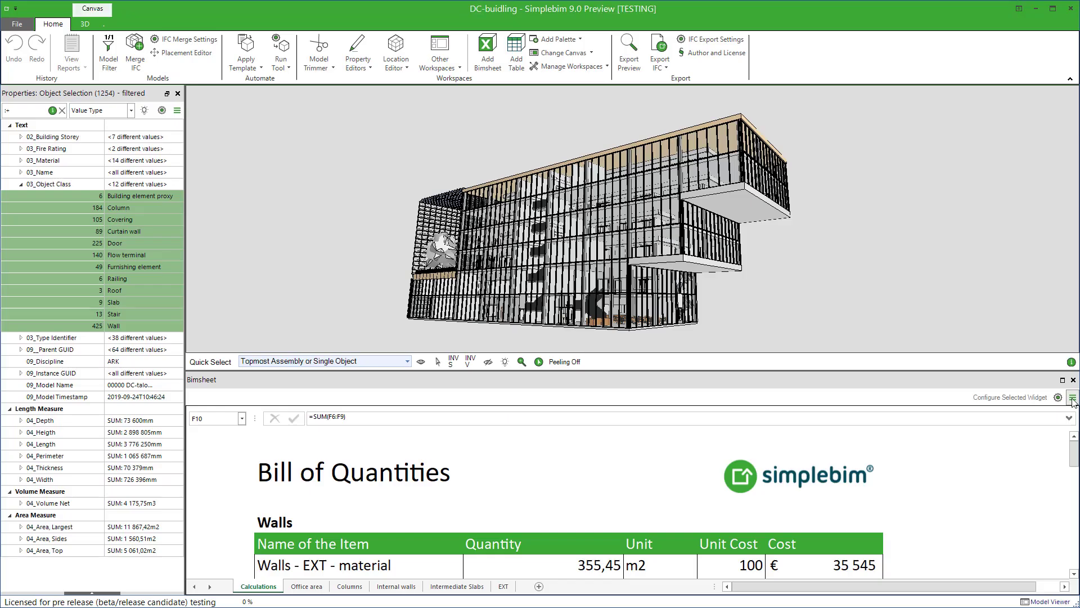
click(1073, 397)
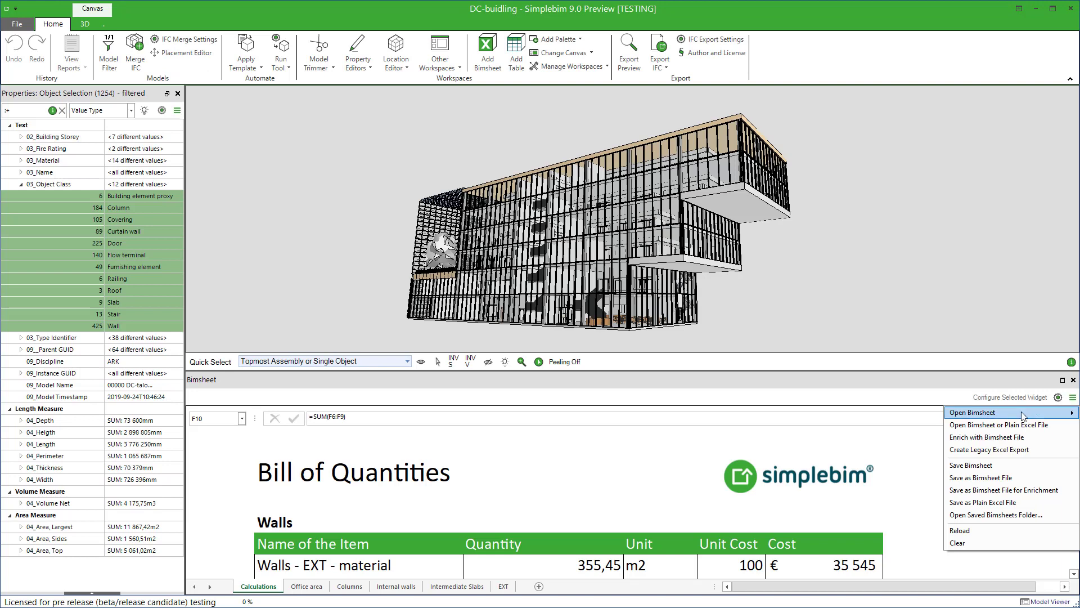
Display Open Bimsheet > Default, listing BuildingStoreys and Wall Type Identifiers beside Company_A and Company_B.
mouse_move(1001, 414)
mouse_move(926, 420)
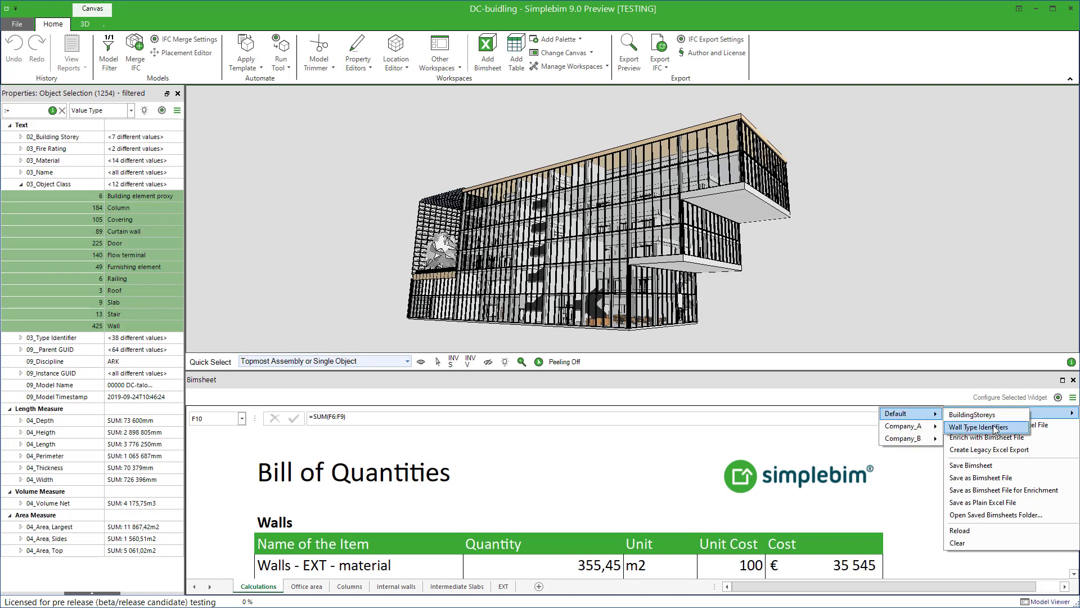